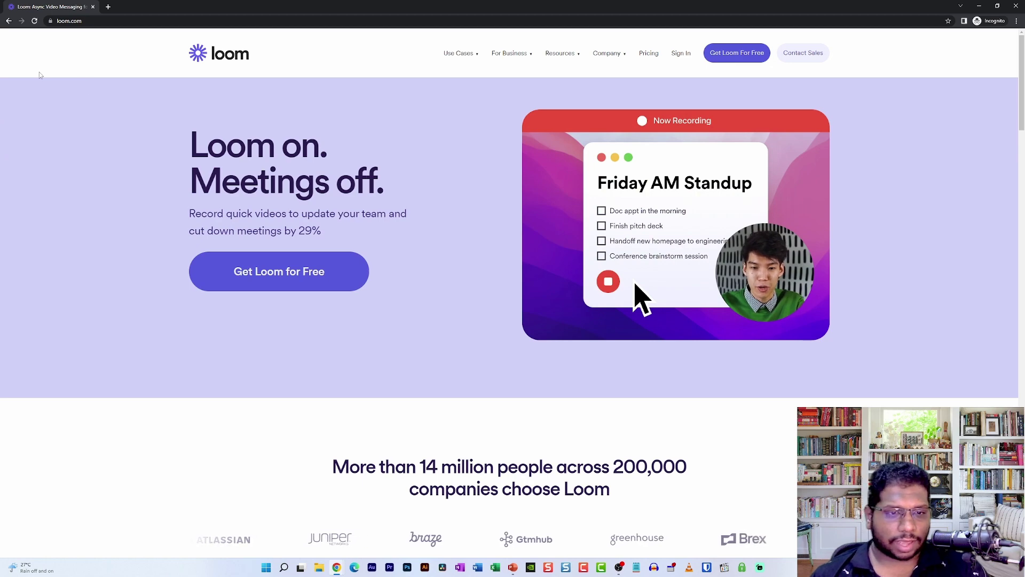
# - Scroll the Loom homepage, then open the free sign-up page via 'Get Loom for Free'
pyautogui.scroll(-4, 137, 219)
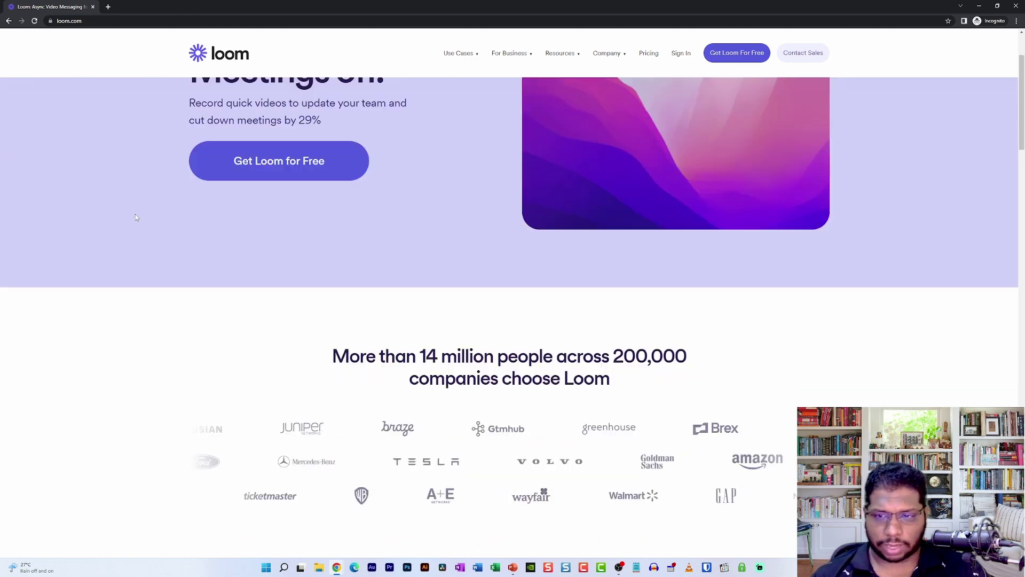
pyautogui.scroll(4, 48, 366)
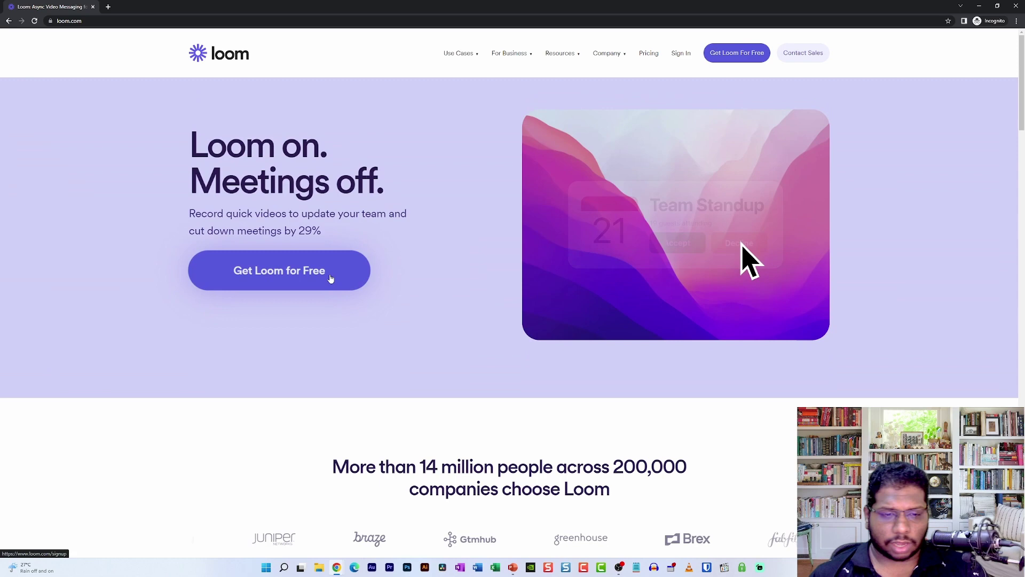
pyautogui.click(331, 278)
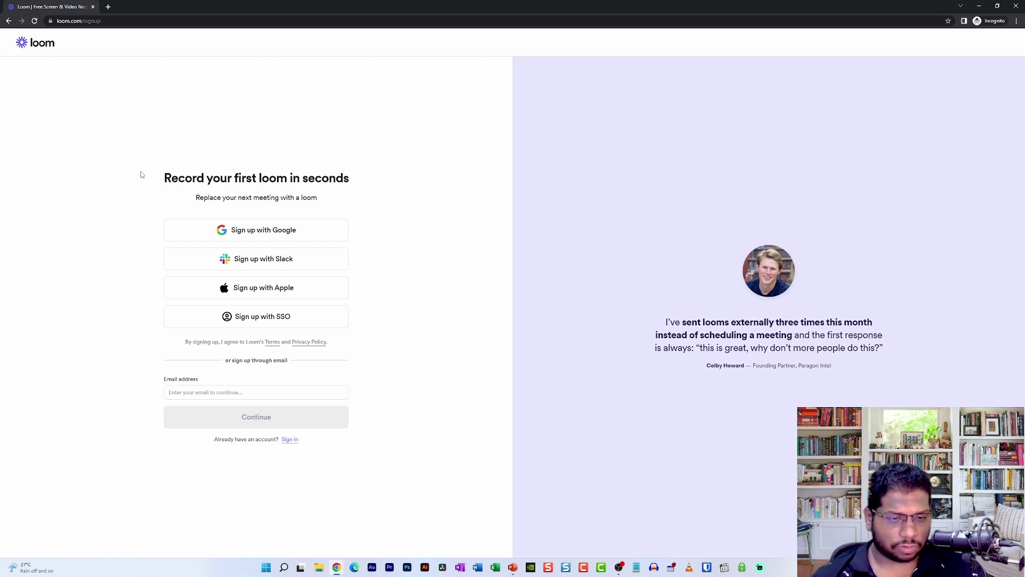
# - Highlight the sign-up heading and subtitle twice, then clear the highlight
pyautogui.moveTo(165, 175); pyautogui.dragTo(285, 196)
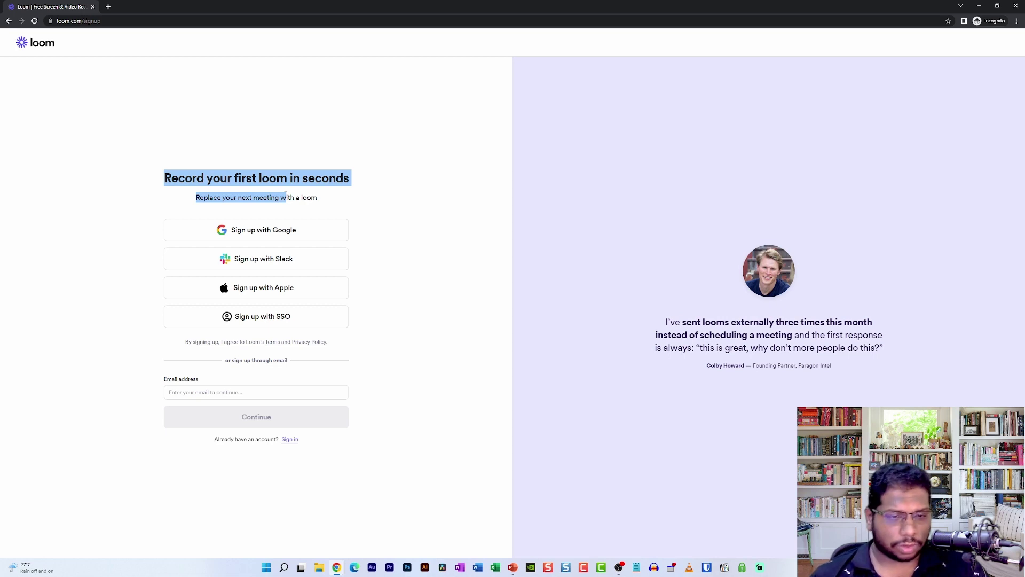
pyautogui.moveTo(495, 194); pyautogui.dragTo(85, 112)
pyautogui.click(70, 140)
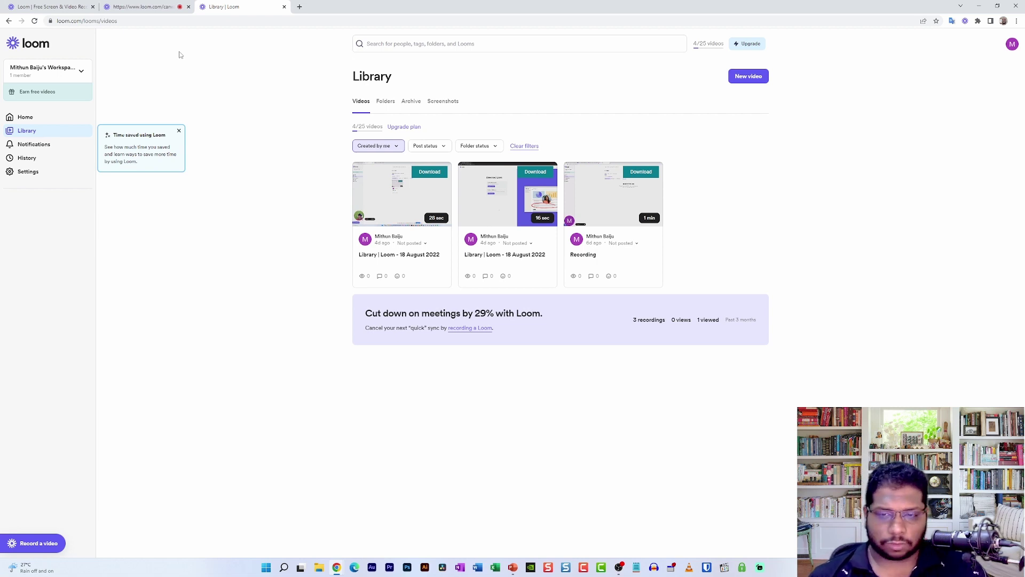
# - Close the leftover loom.com/canvas tab and show loom.com's site information from the lock icon
pyautogui.click(188, 7)
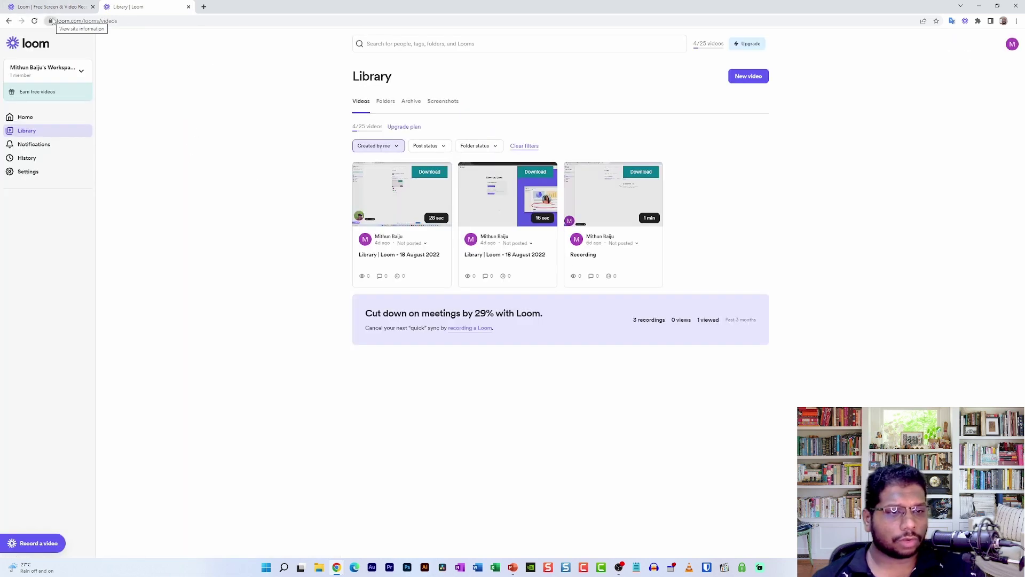
pyautogui.click(51, 21)
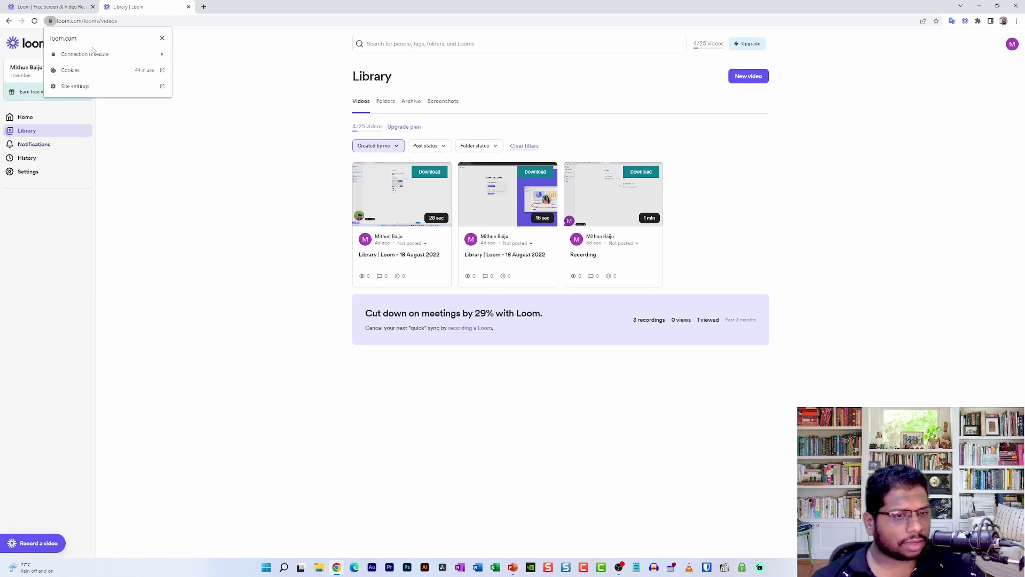
# - Open loom.com's site settings and highlight the Camera and Microphone permission entries
pyautogui.click(116, 83)
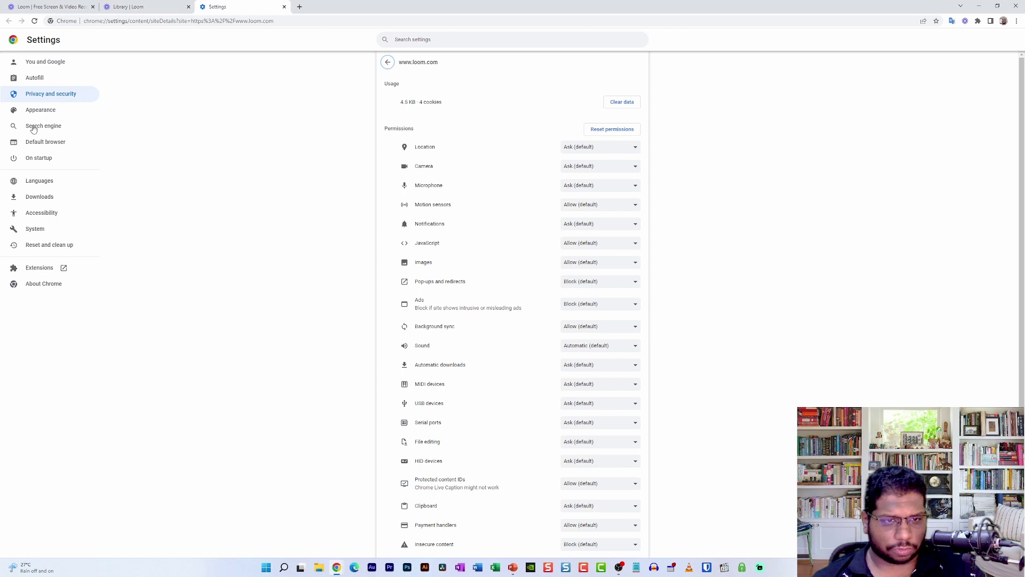
pyautogui.scroll(-2, 325, 145)
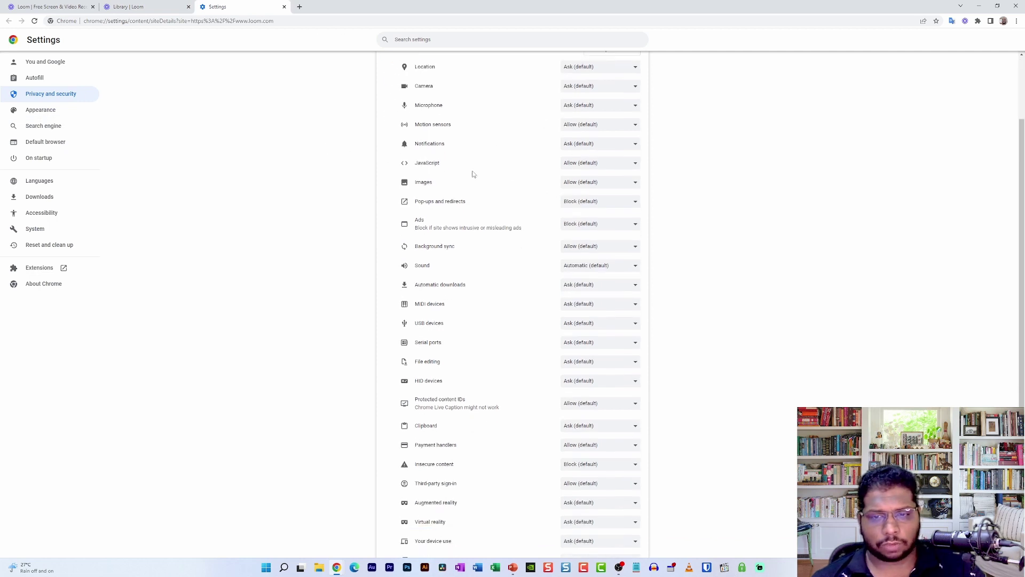
pyautogui.moveTo(413, 105); pyautogui.dragTo(469, 104)
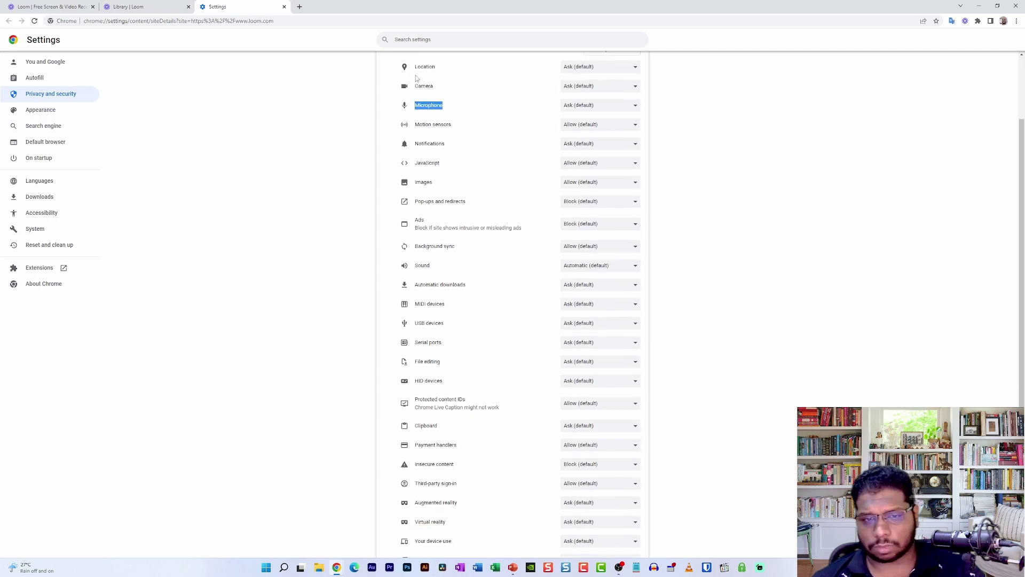
pyautogui.moveTo(416, 85); pyautogui.dragTo(470, 105)
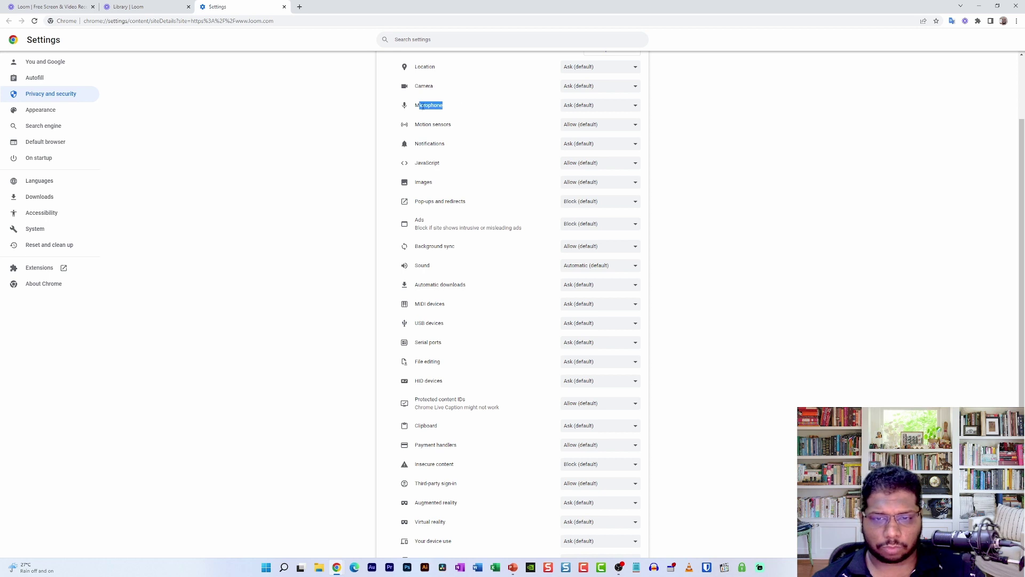
# - Toggle Camera and Microphone between Allow and Ask (default), leaving both at Ask, and return to Library
pyautogui.click(574, 88)
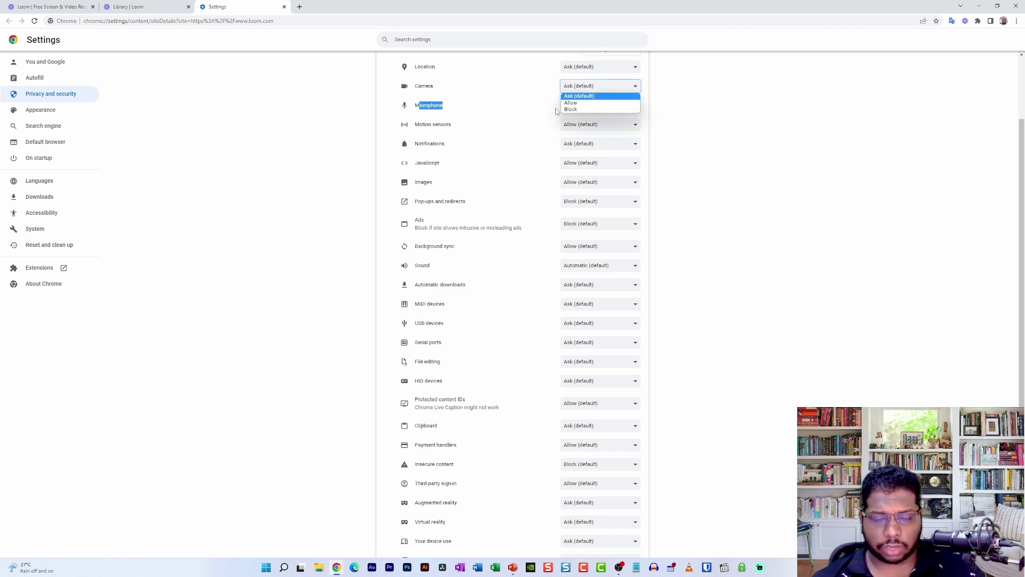
pyautogui.click(571, 103)
pyautogui.click(587, 105)
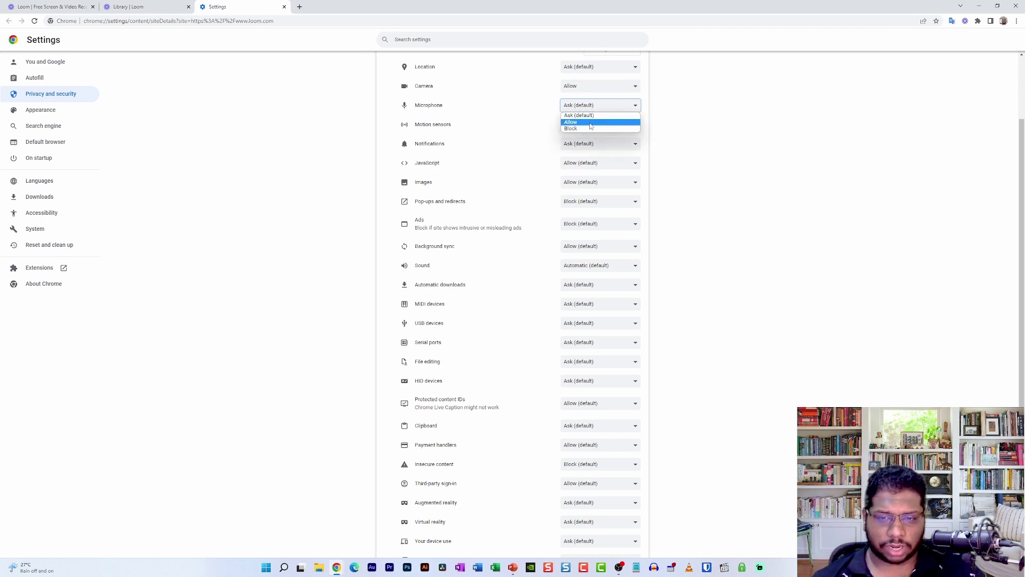
pyautogui.click(590, 122)
pyautogui.click(573, 87)
pyautogui.click(574, 96)
pyautogui.click(581, 105)
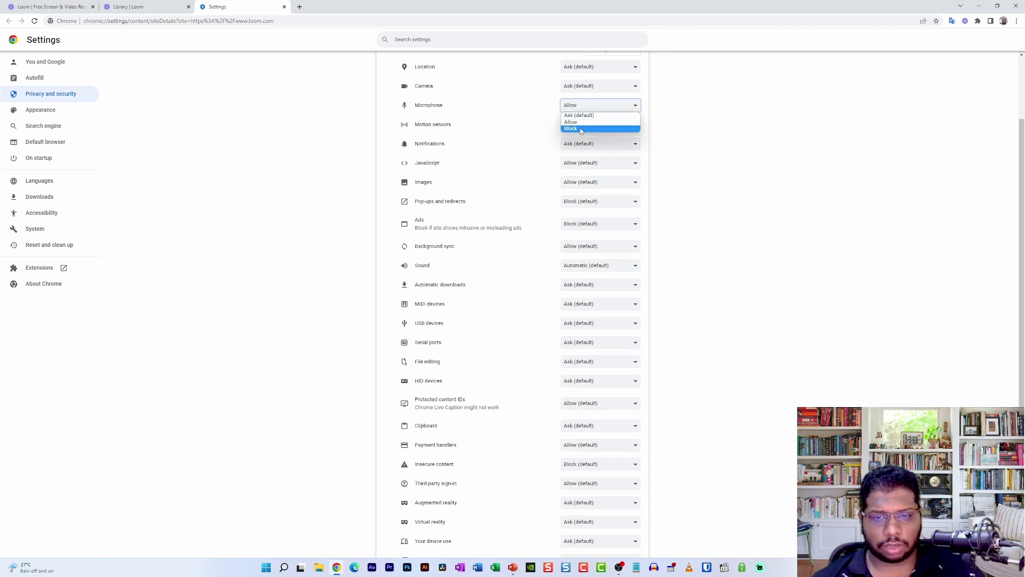
pyautogui.click(581, 122)
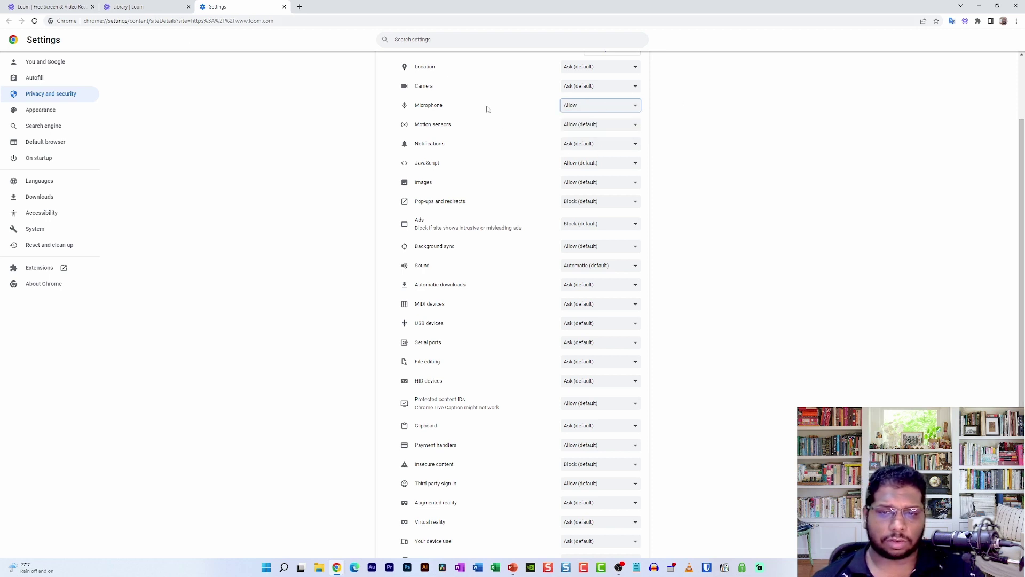
pyautogui.click(598, 105)
pyautogui.click(579, 114)
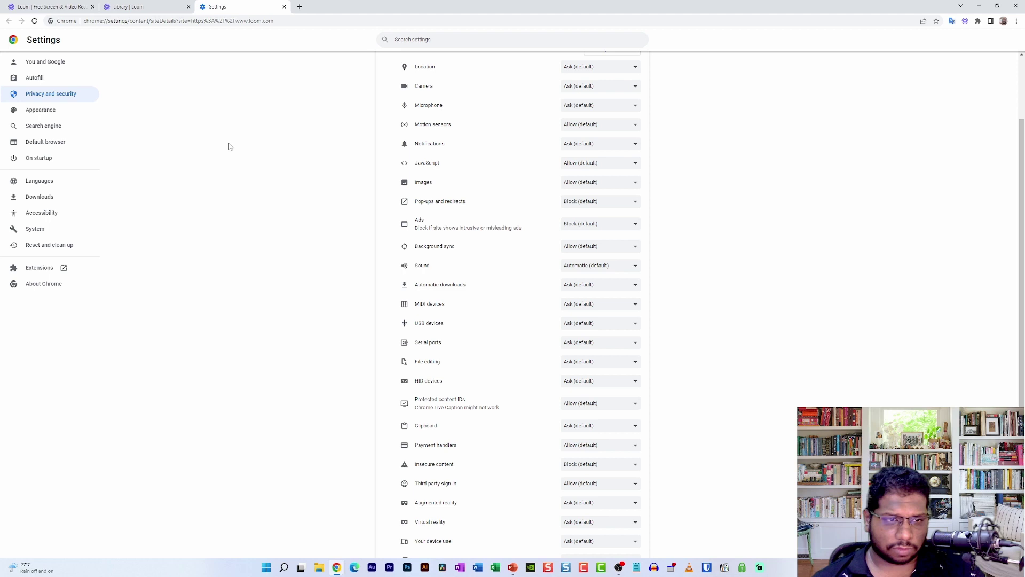
pyautogui.hotkey('ctrl', 'shift', 'Tab')
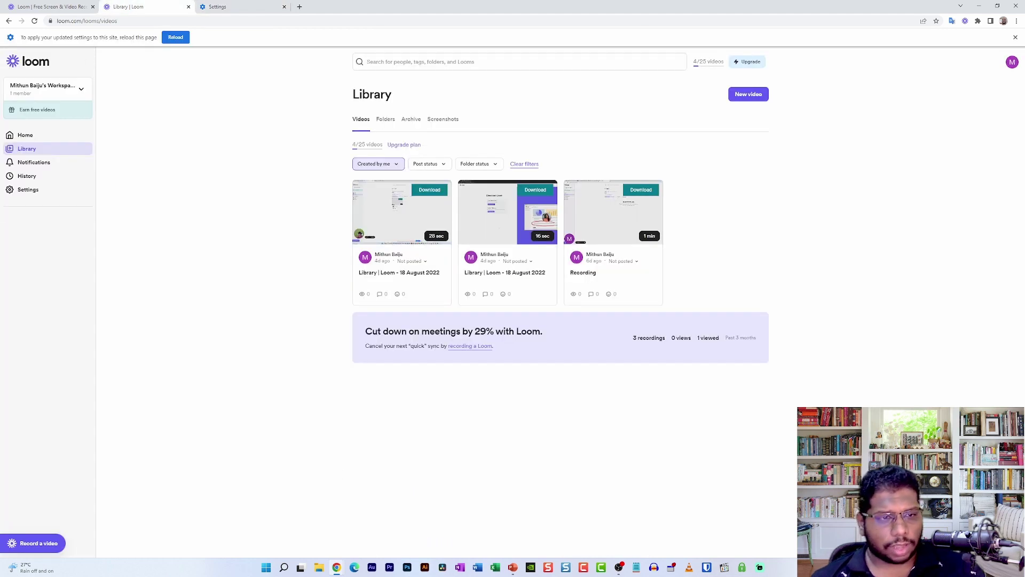
# - Reload the Library page from the 'To apply your updated settings' info bar
pyautogui.click(175, 37)
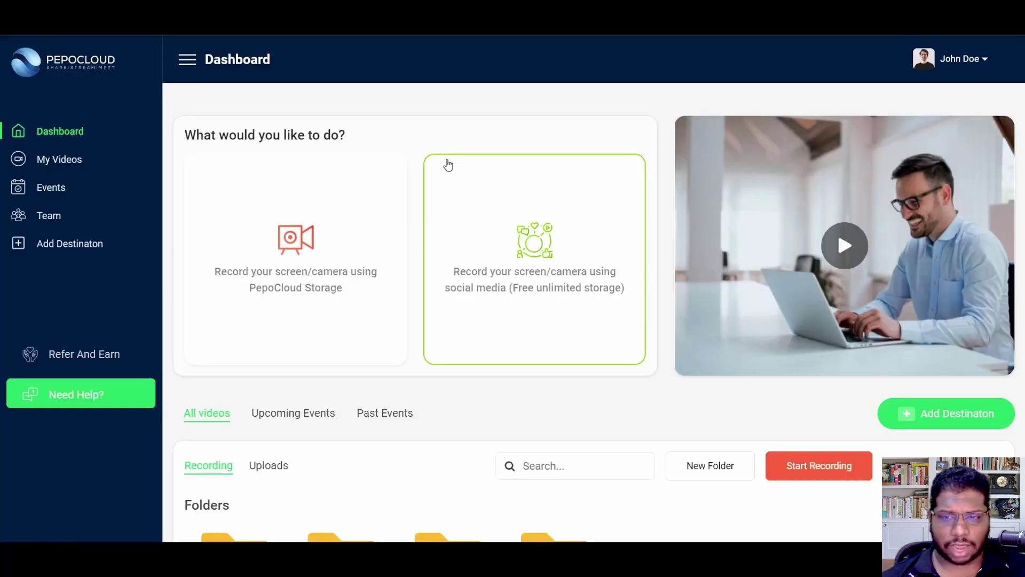
# - Start a screen-only PepoCloud recording and share this browser tab with the studio
pyautogui.scroll(-5, 446, 163)
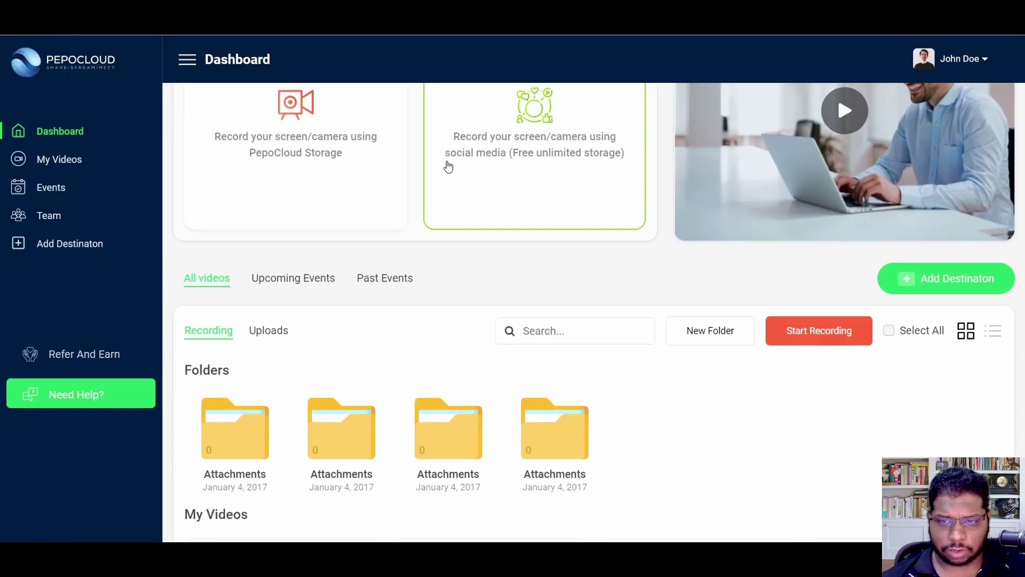
pyautogui.scroll(-3, 507, 271)
pyautogui.scroll(2, 507, 270)
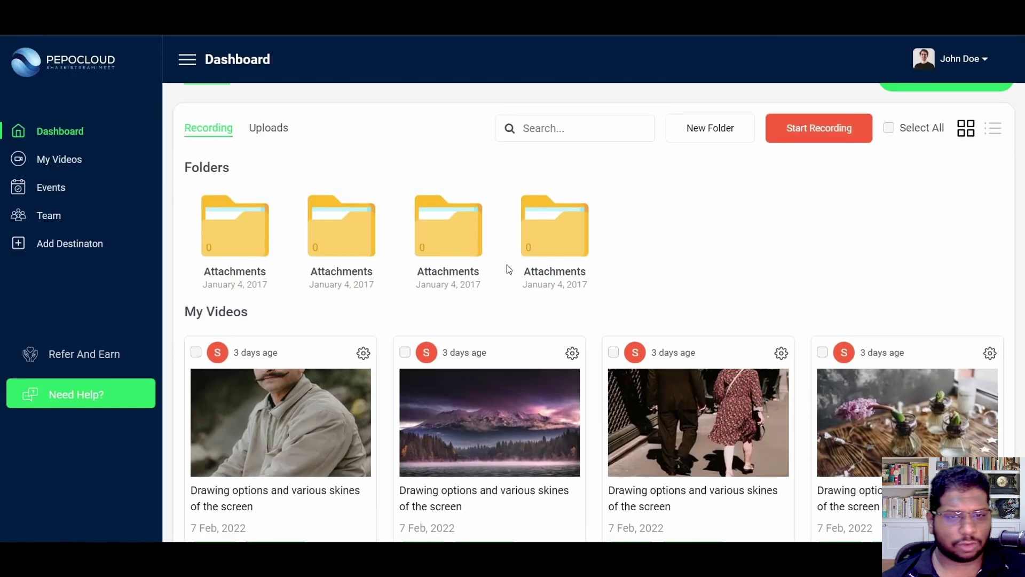
pyautogui.scroll(5, 508, 271)
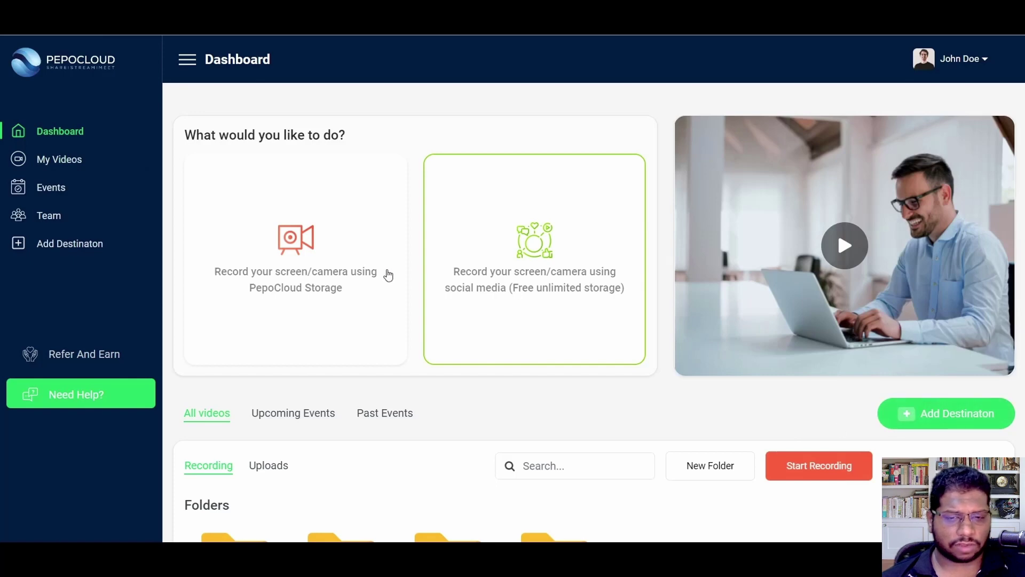
pyautogui.click(322, 267)
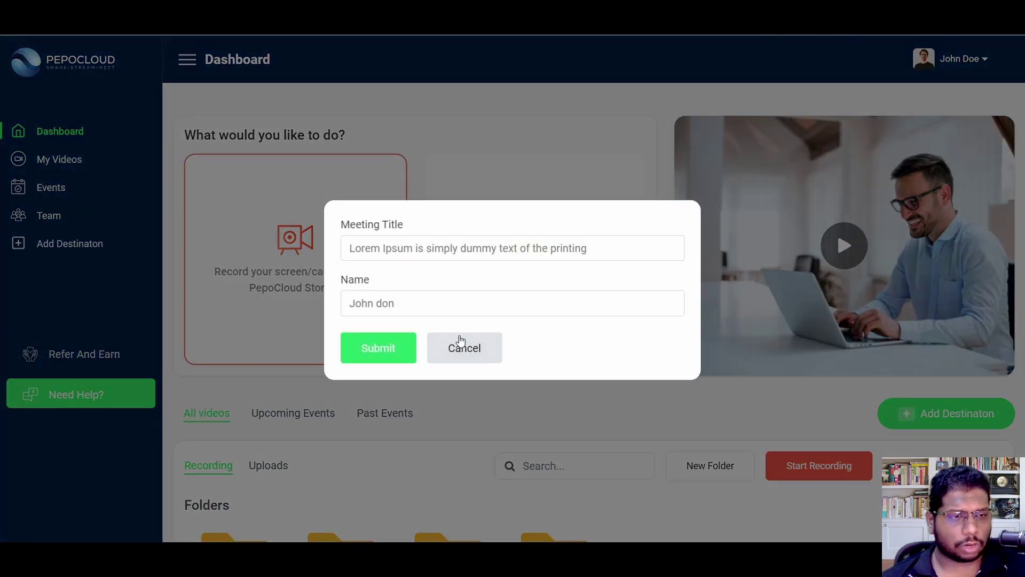
pyautogui.click(393, 347)
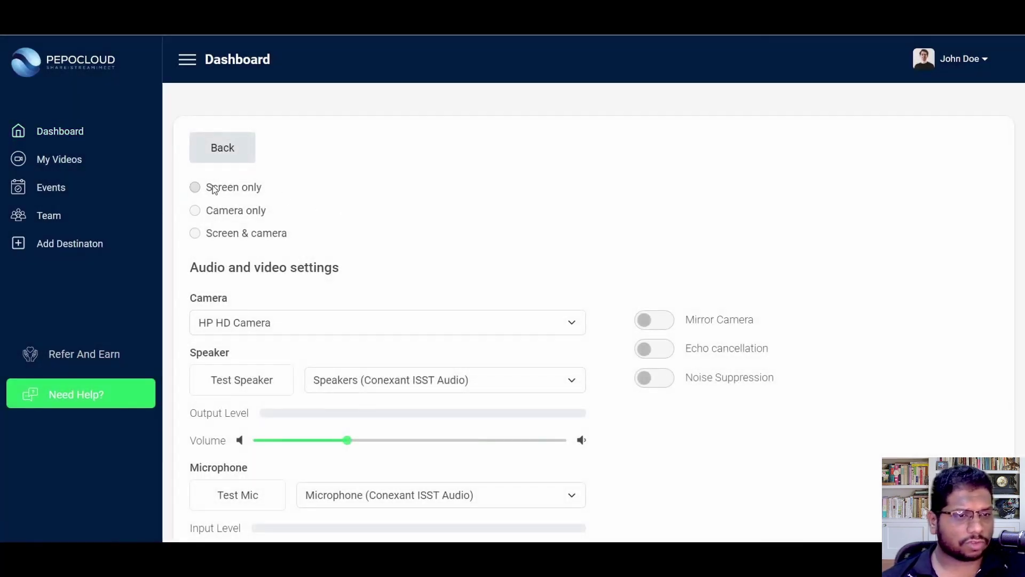
pyautogui.click(195, 187)
pyautogui.scroll(-5, 438, 236)
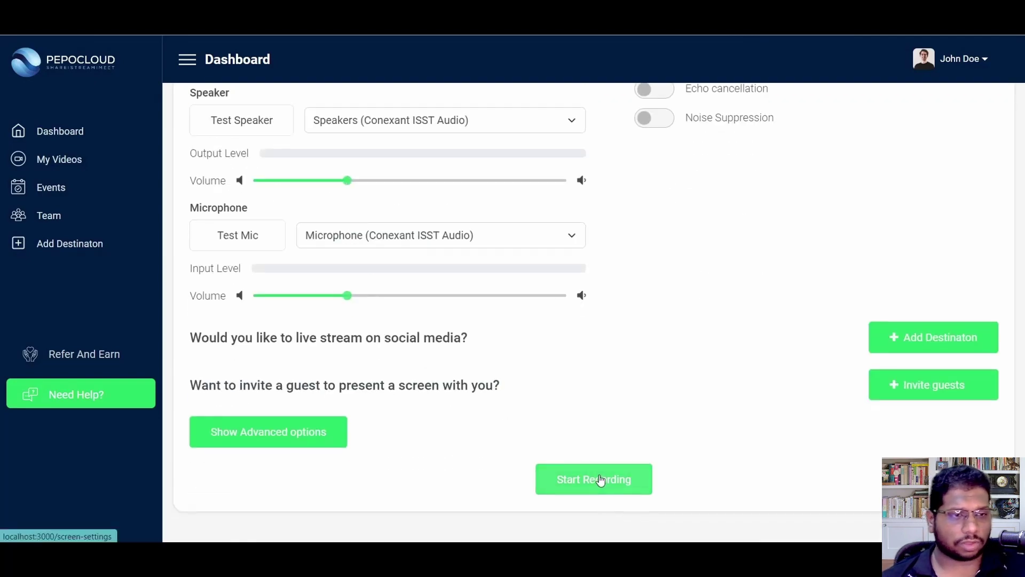
pyautogui.click(601, 480)
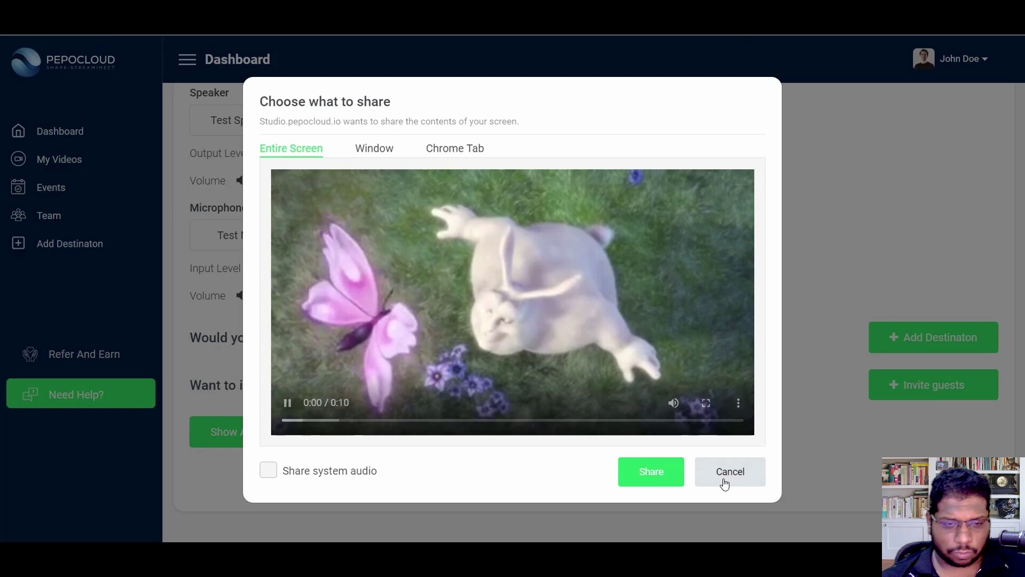
pyautogui.click(385, 149)
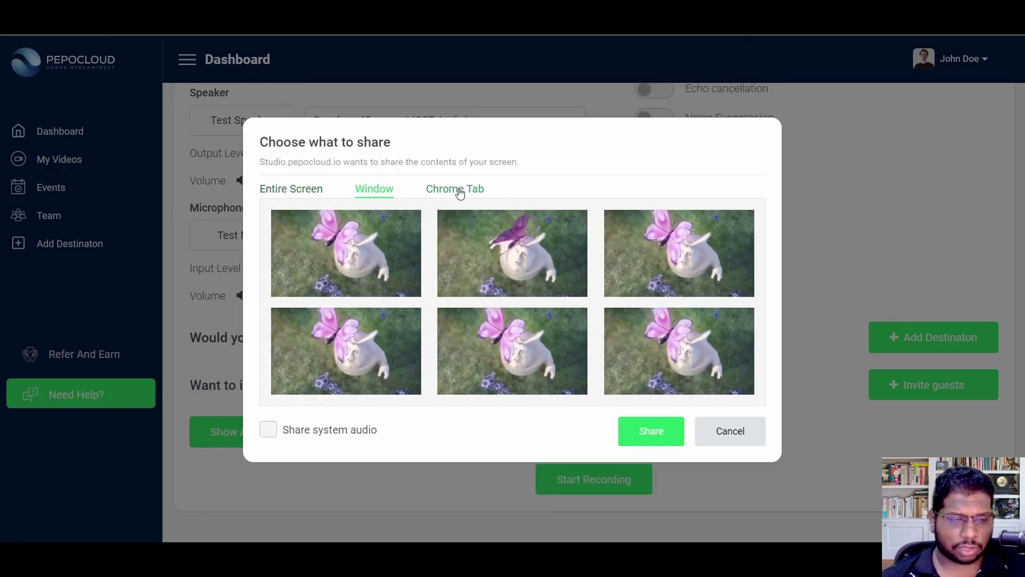
pyautogui.click(461, 191)
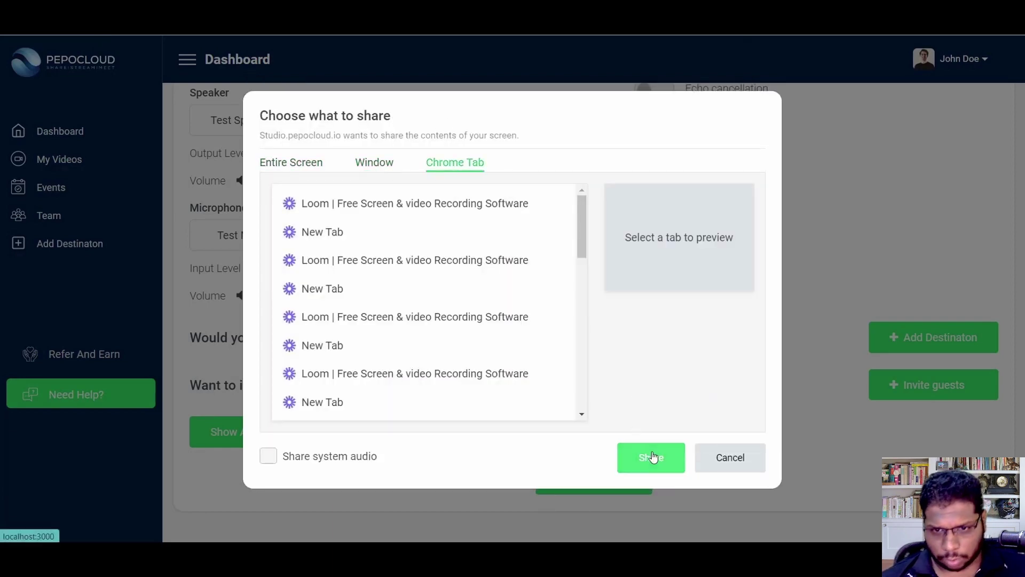
pyautogui.click(652, 457)
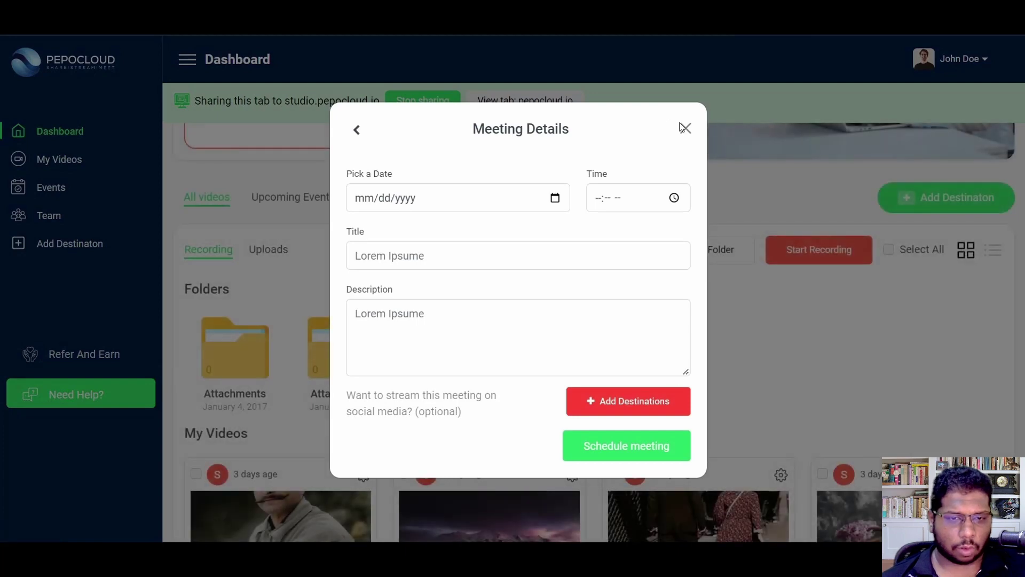
# - Close the meeting details form, end the live stream, and stop sharing the tab
pyautogui.click(686, 130)
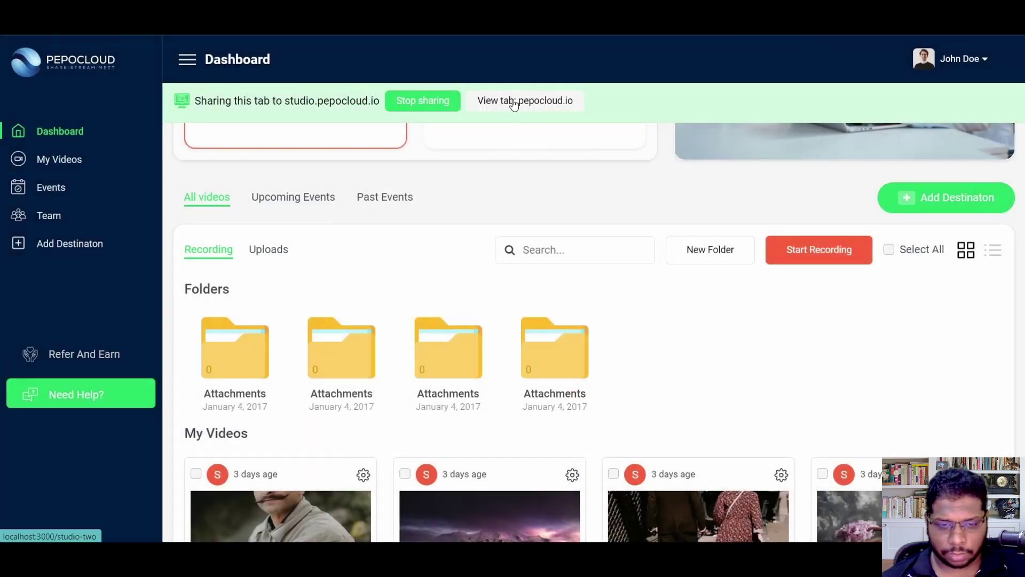
pyautogui.click(515, 105)
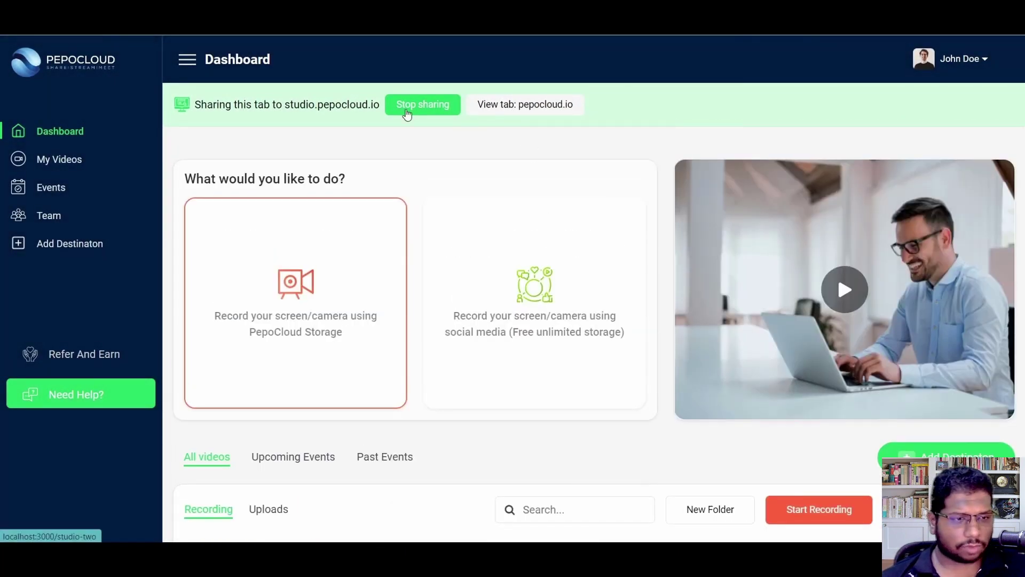
pyautogui.click(531, 109)
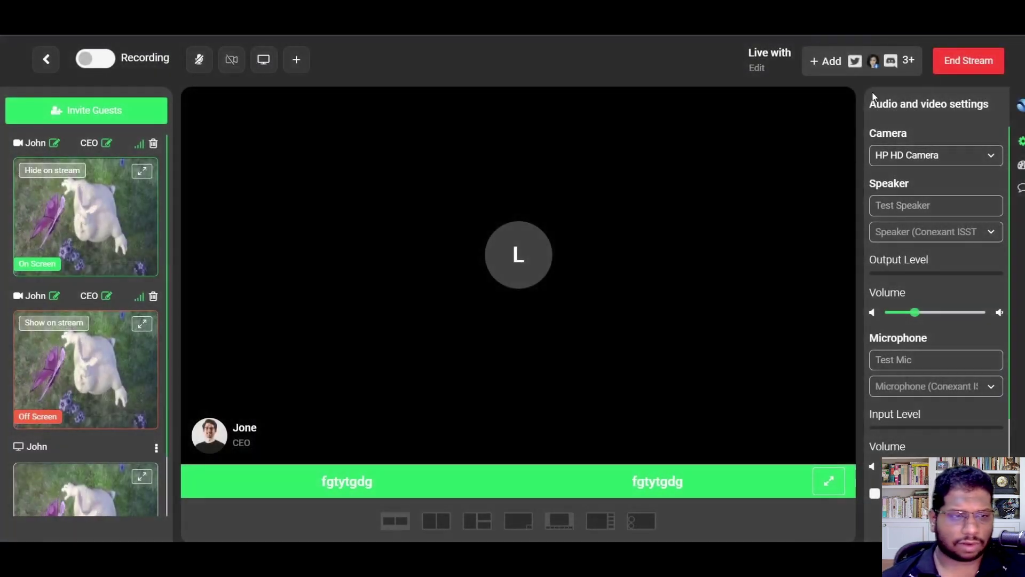
pyautogui.click(984, 61)
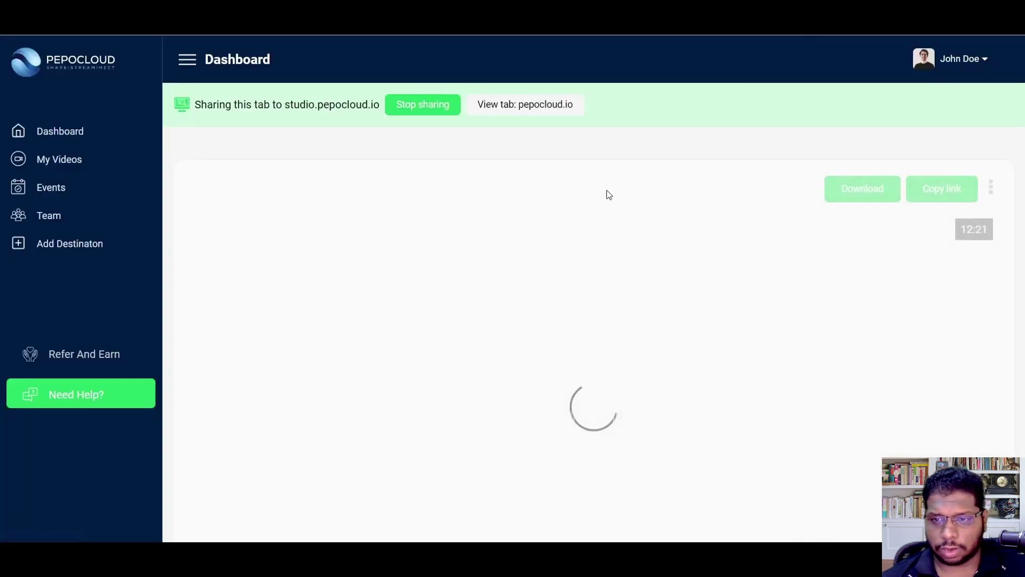
pyautogui.click(406, 105)
# - Open the Loom recorder panel from the extension icon over the Library
pyautogui.scroll(-4, 587, 299)
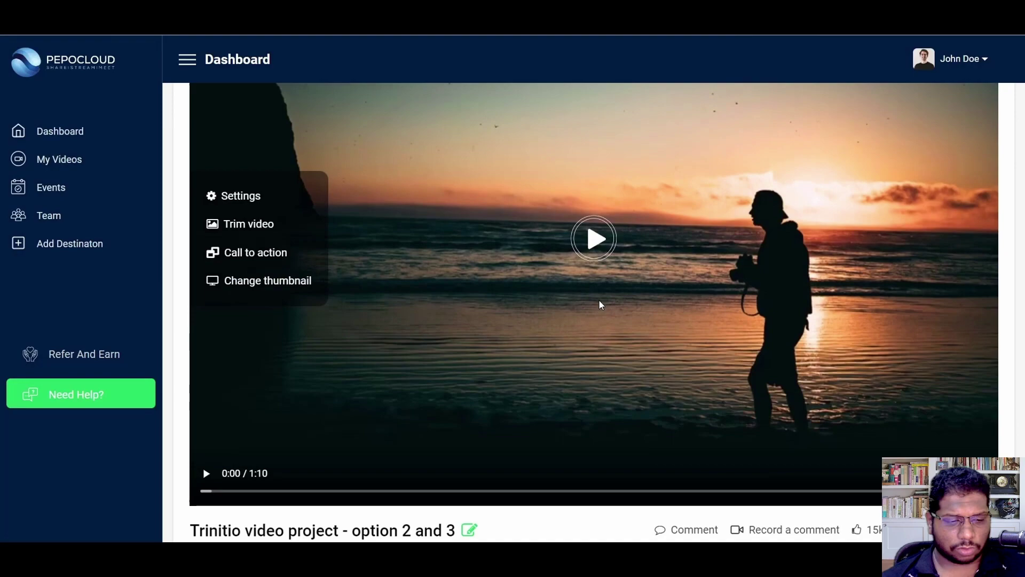
pyautogui.scroll(-3, 598, 304)
pyautogui.scroll(6, 598, 304)
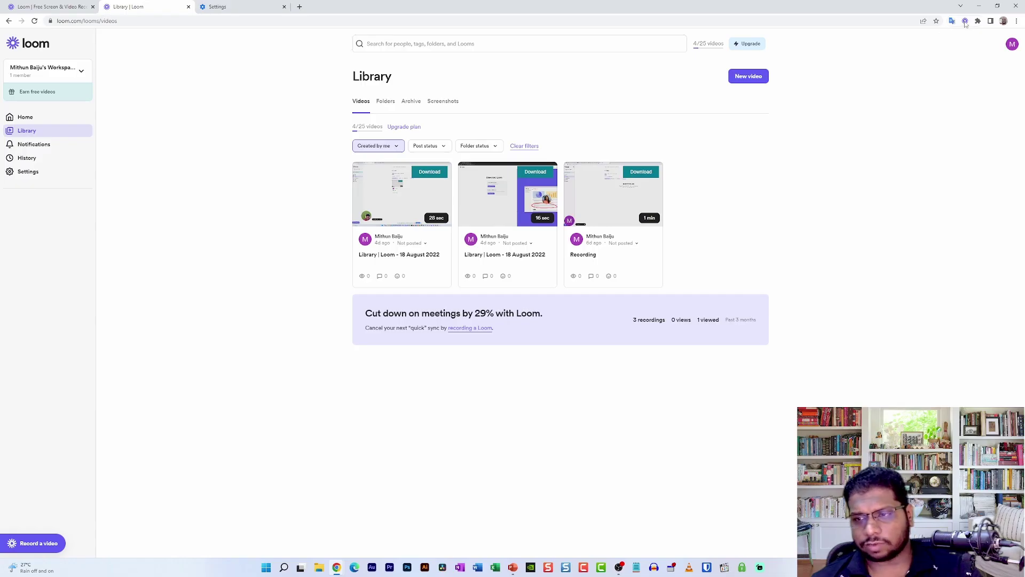
pyautogui.click(966, 21)
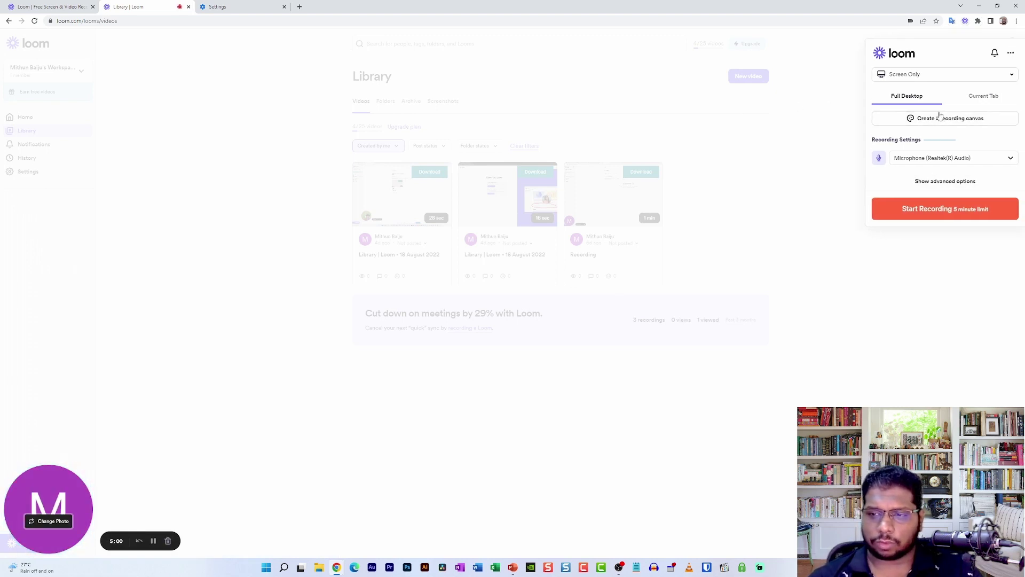
# - Keep the Loom recorder on Screen Only mode and start recording
pyautogui.click(998, 72)
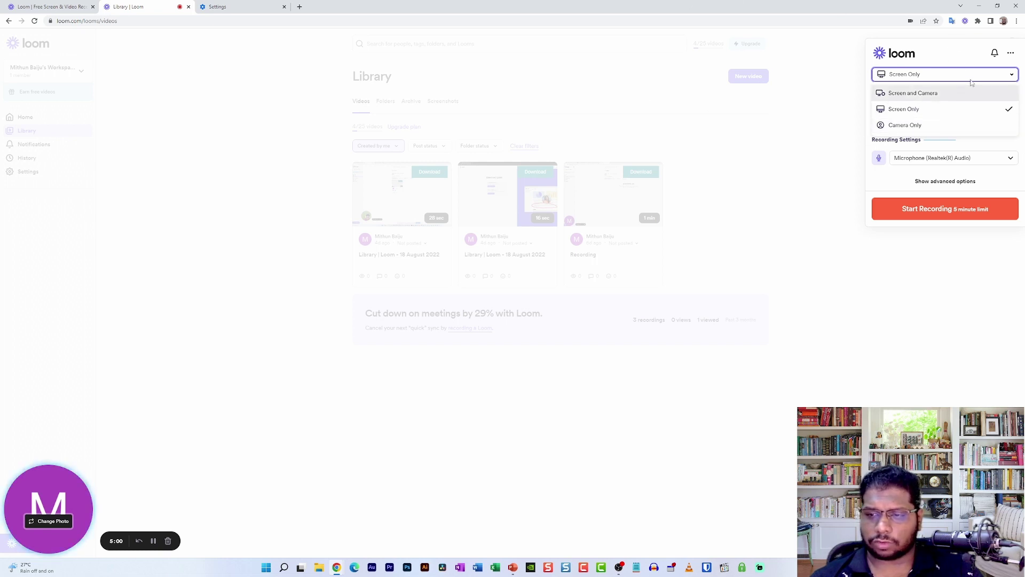
pyautogui.click(921, 110)
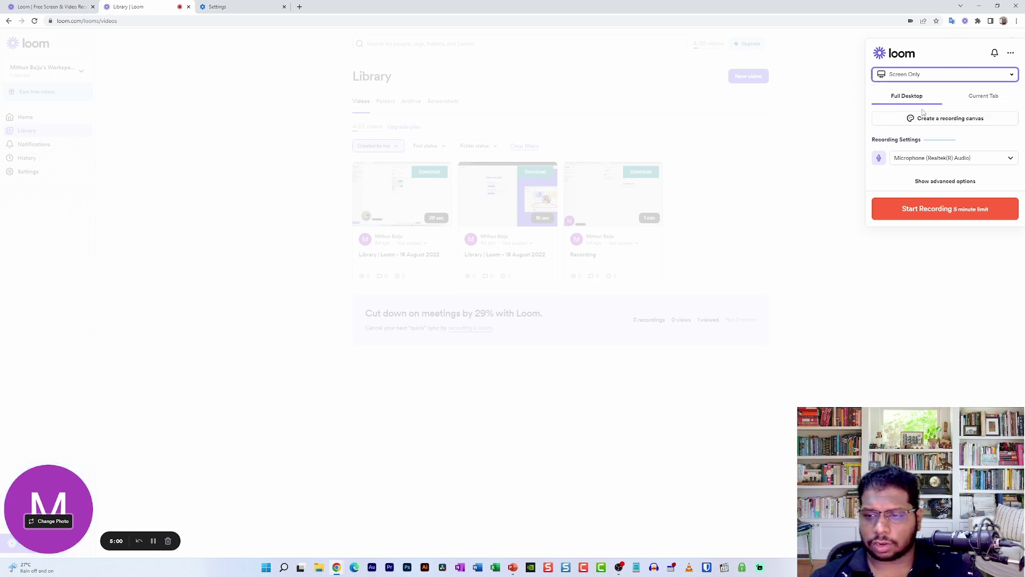
pyautogui.click(899, 79)
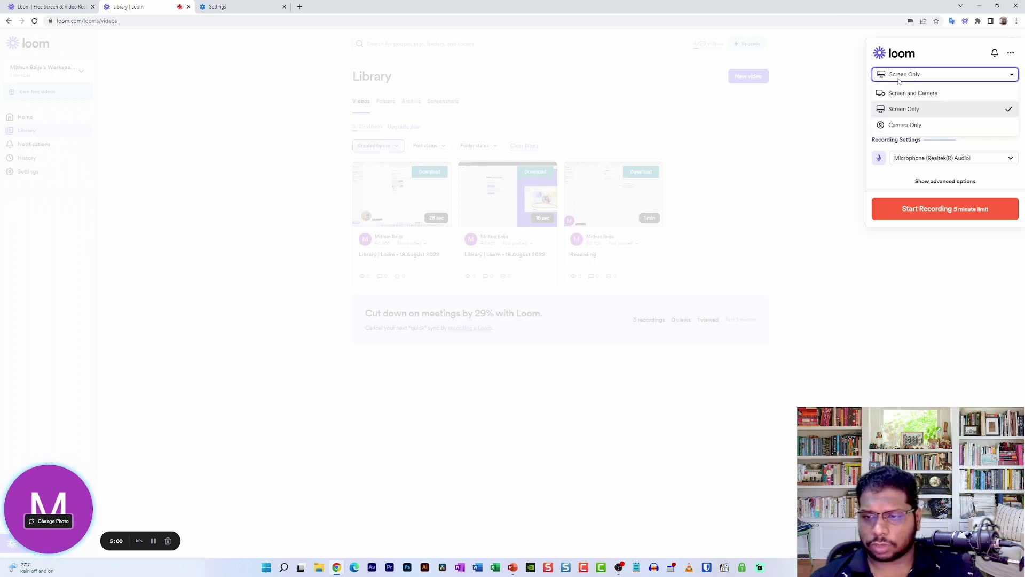
pyautogui.click(912, 110)
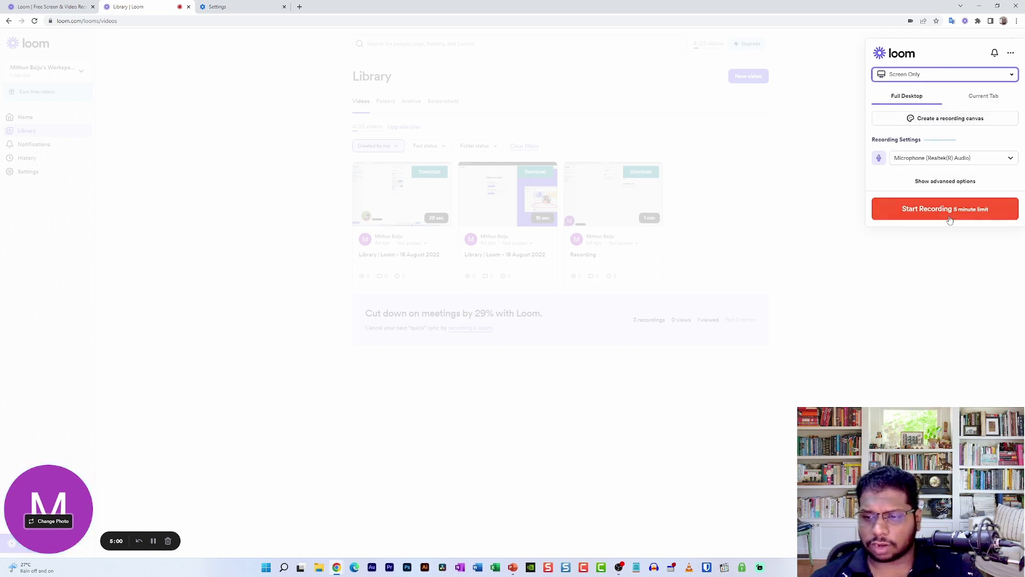
pyautogui.click(908, 211)
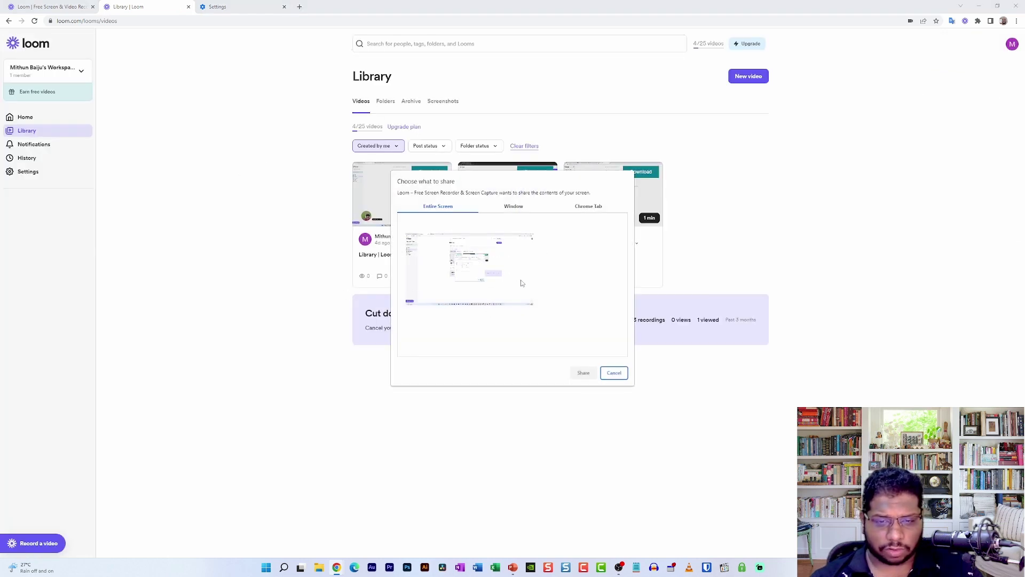
# - Select the Entire Screen preview and share it so recording begins
pyautogui.click(521, 282)
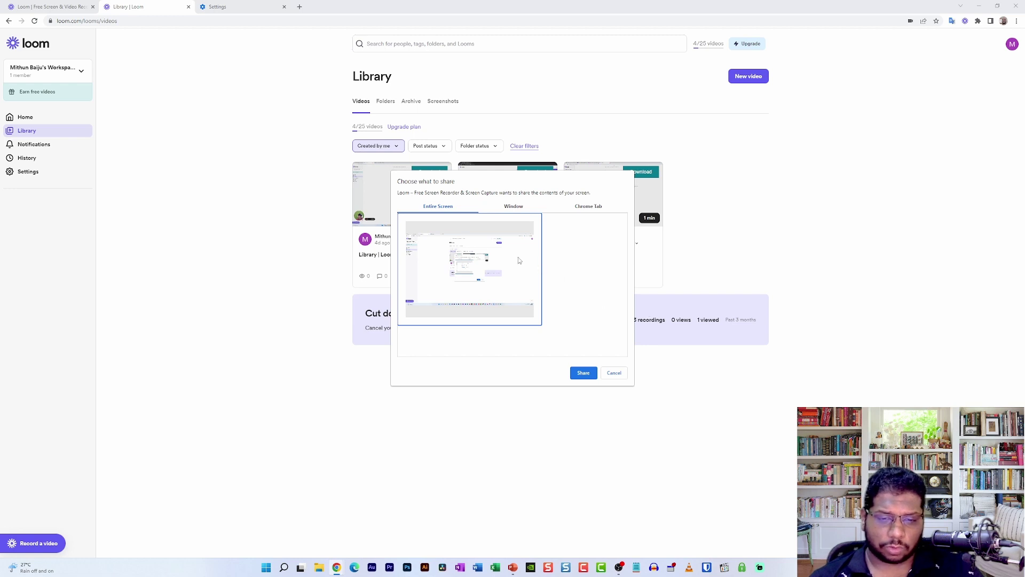
pyautogui.click(585, 373)
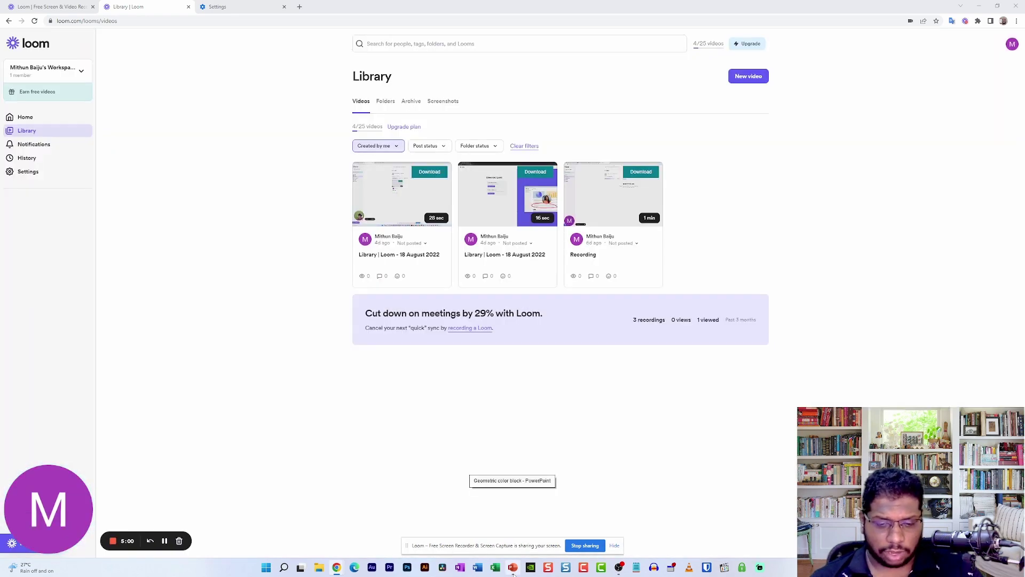
# - Bring up the Geometric color block deck, scroll through its slides, and return to slide 1
pyautogui.click(512, 568)
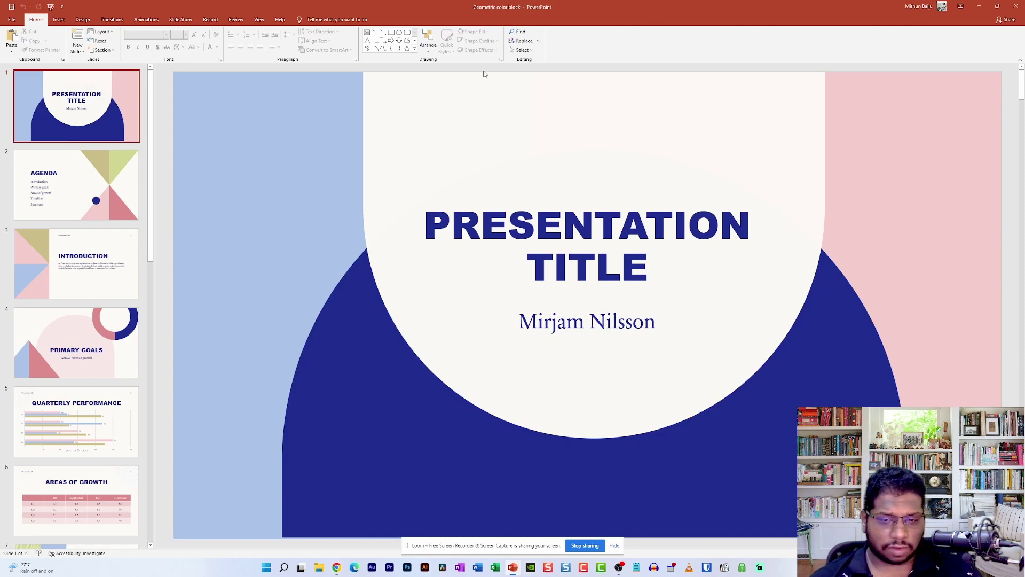
pyautogui.scroll(-2, 489, 94)
pyautogui.scroll(2, 491, 92)
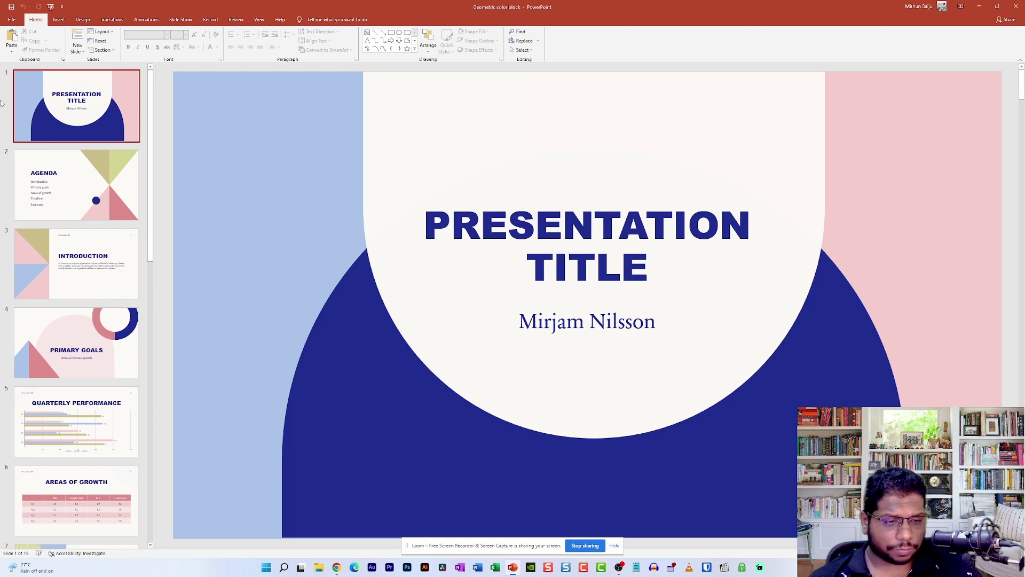
pyautogui.scroll(-6, 239, 377)
pyautogui.scroll(-5, 238, 376)
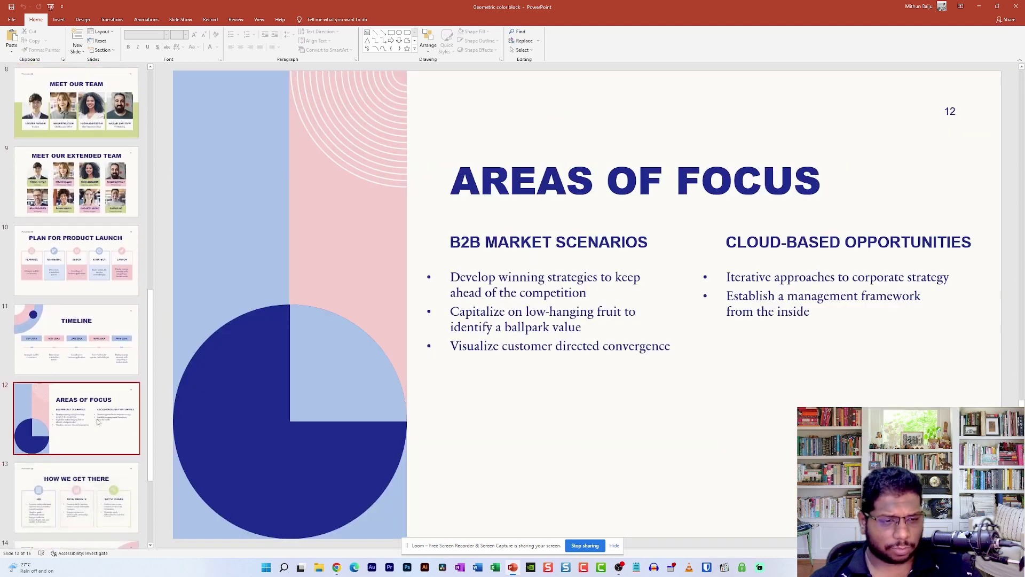
pyautogui.scroll(10, 475, 485)
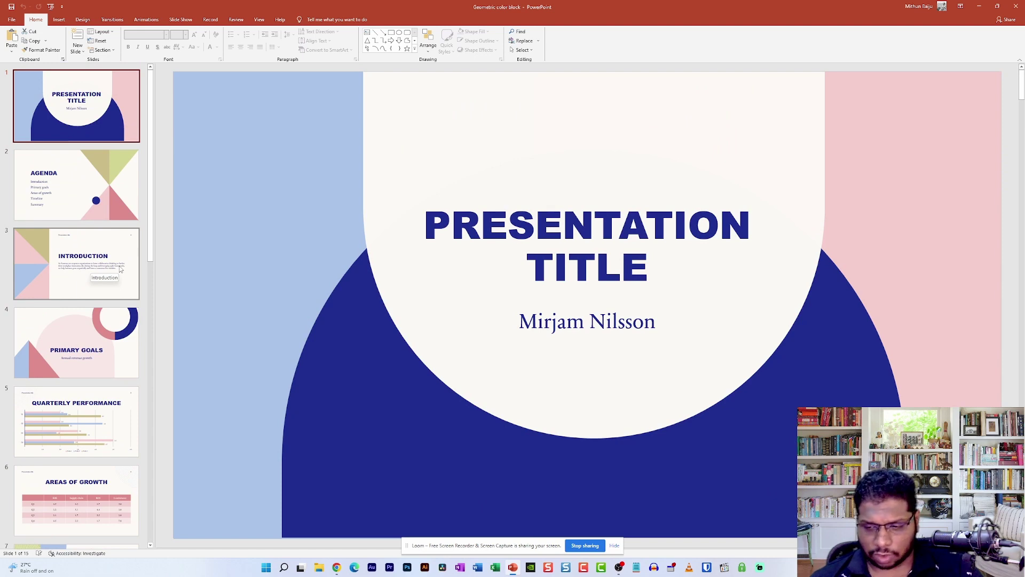
pyautogui.scroll(-5, 55, 276)
pyautogui.scroll(5, 55, 276)
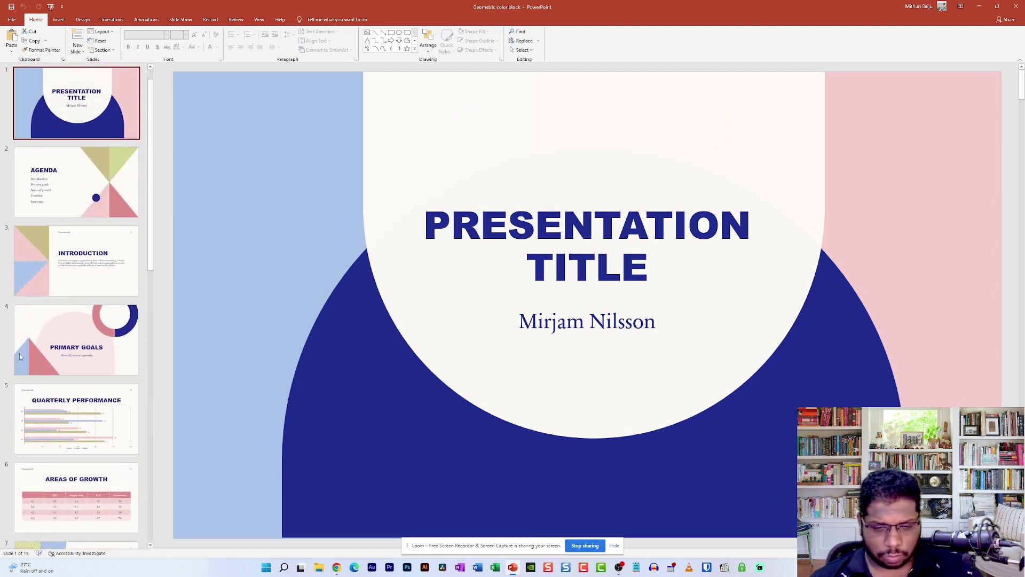
pyautogui.scroll(-6, 439, 310)
pyautogui.scroll(-8, 439, 310)
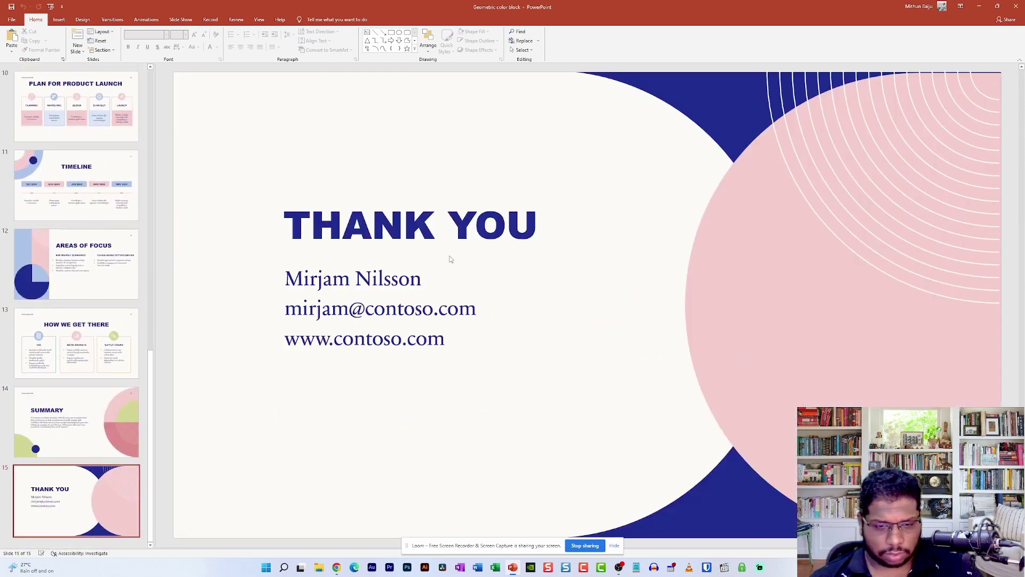
pyautogui.scroll(7, 658, 370)
pyautogui.press('Home')
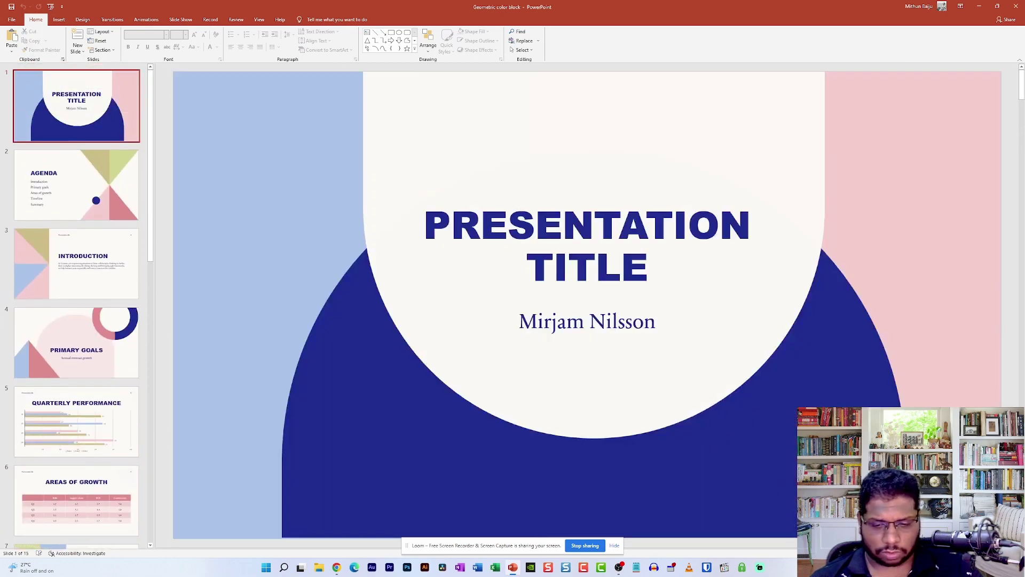
# - Stop sharing to end the recording and open the 32-second 'Recording' video page
pyautogui.click(585, 545)
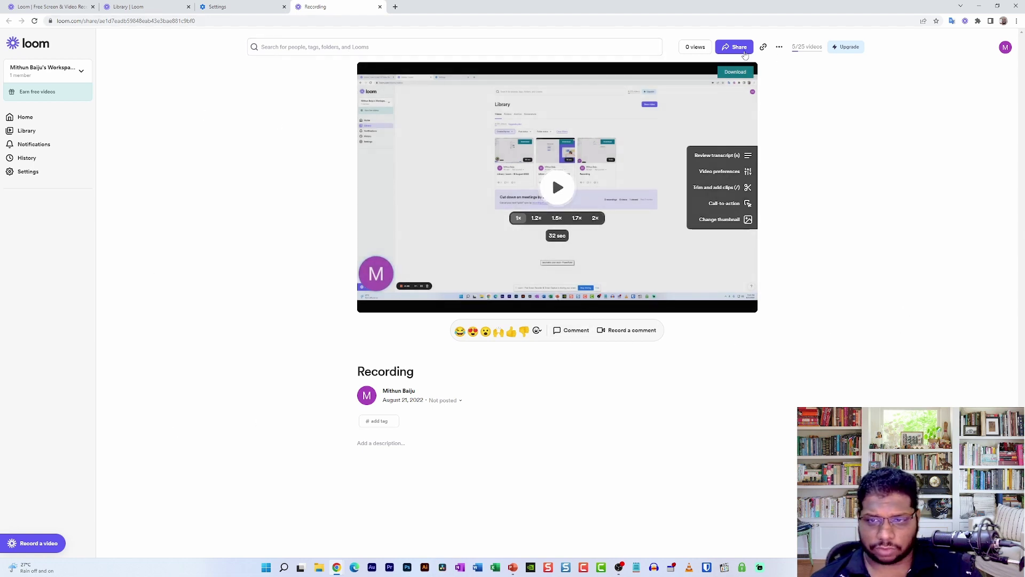
pyautogui.click(735, 46)
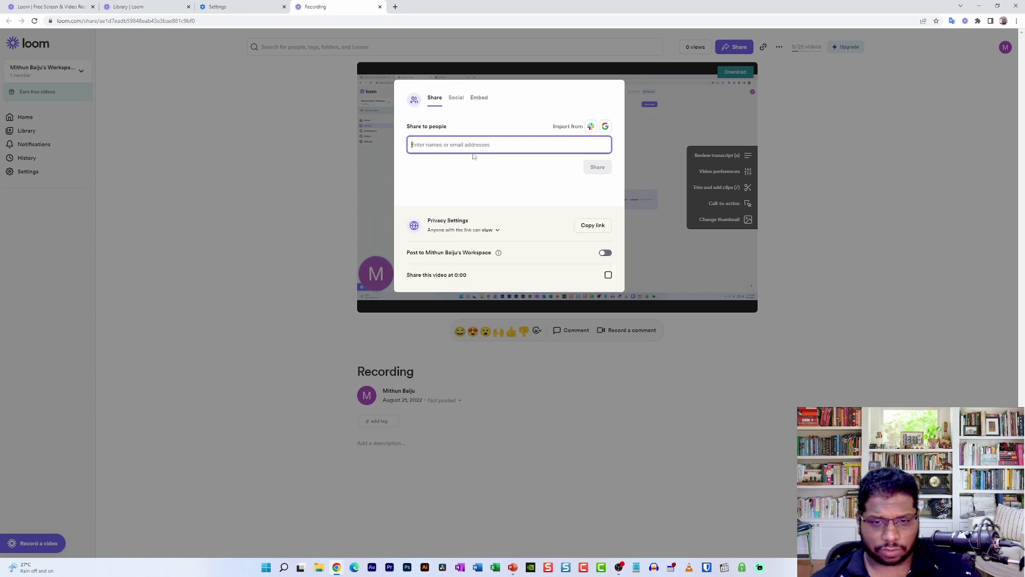
pyautogui.click(786, 185)
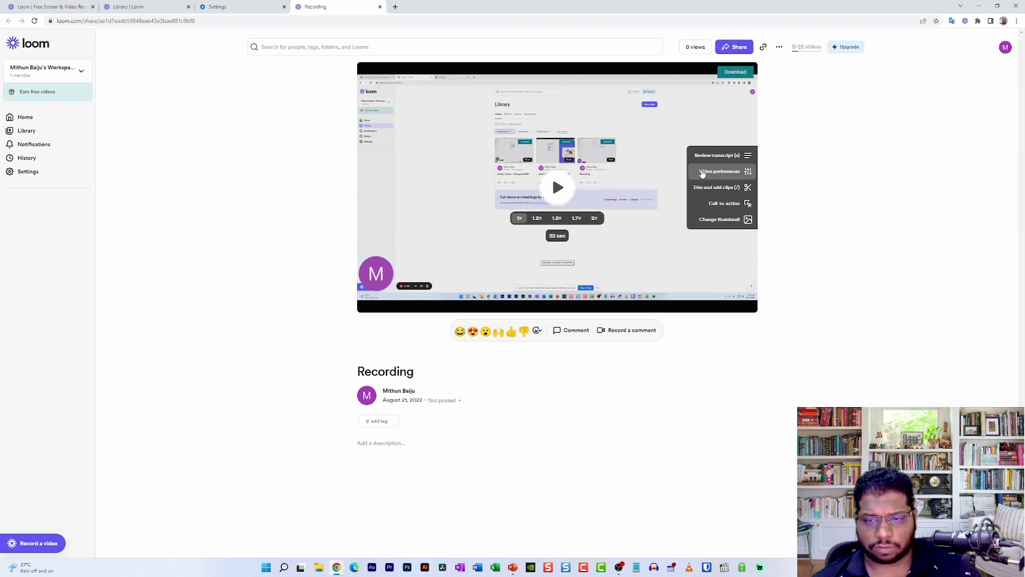
# - Open the video's Settings panel showing comments, downloads, analytics, transcript and noise-reduction options
pyautogui.click(719, 171)
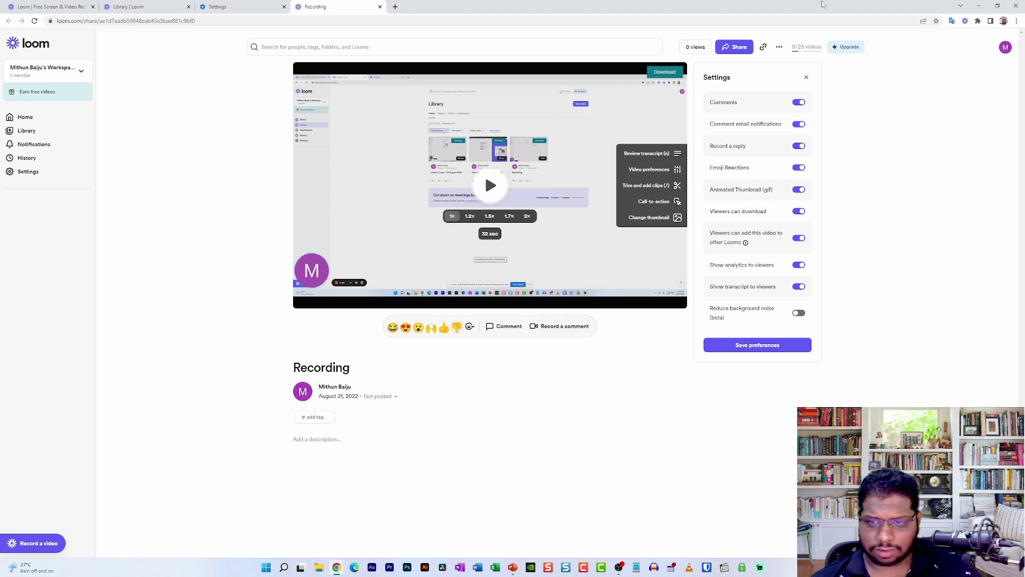
pyautogui.click(775, 346)
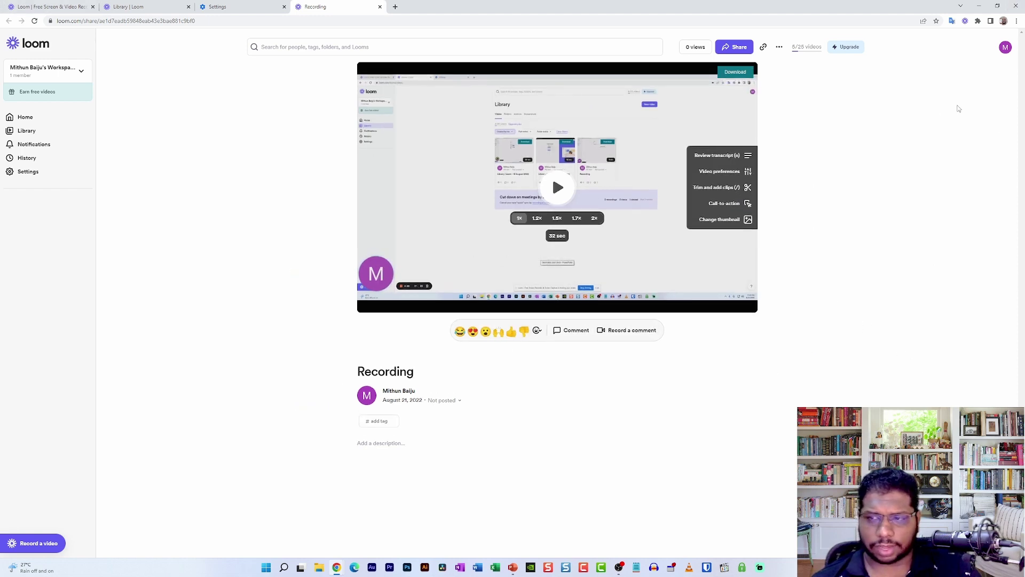